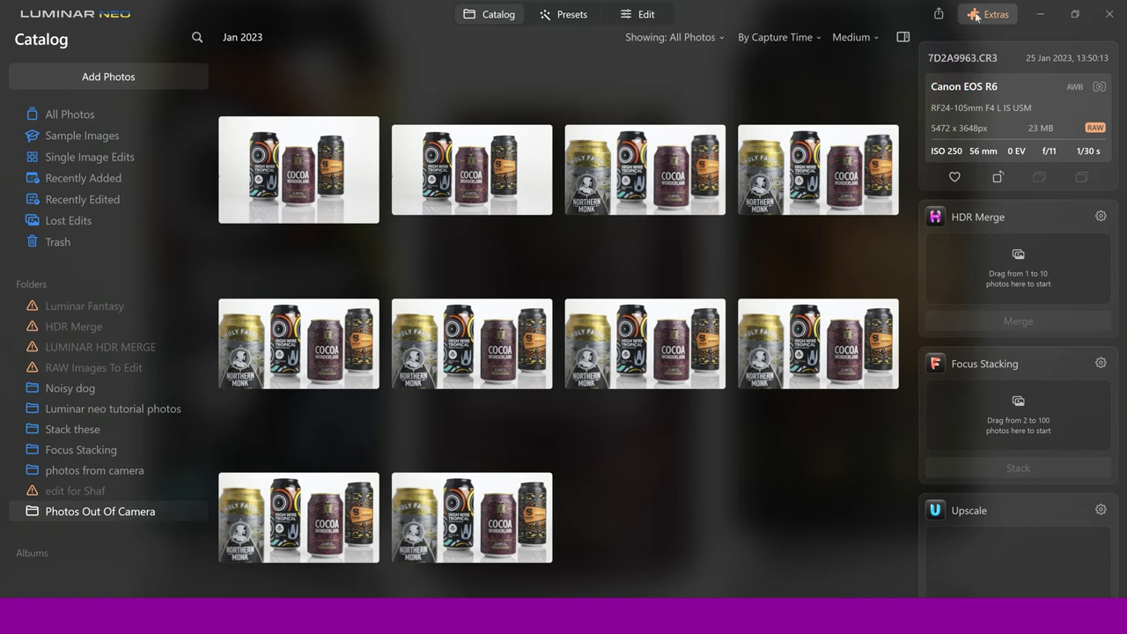
Open the Extensions overview listing HDR Merge, Focus Stacking, Supersharp and the other installed extensions.
{"action": "left_click", "coordinate": [975, 16]}
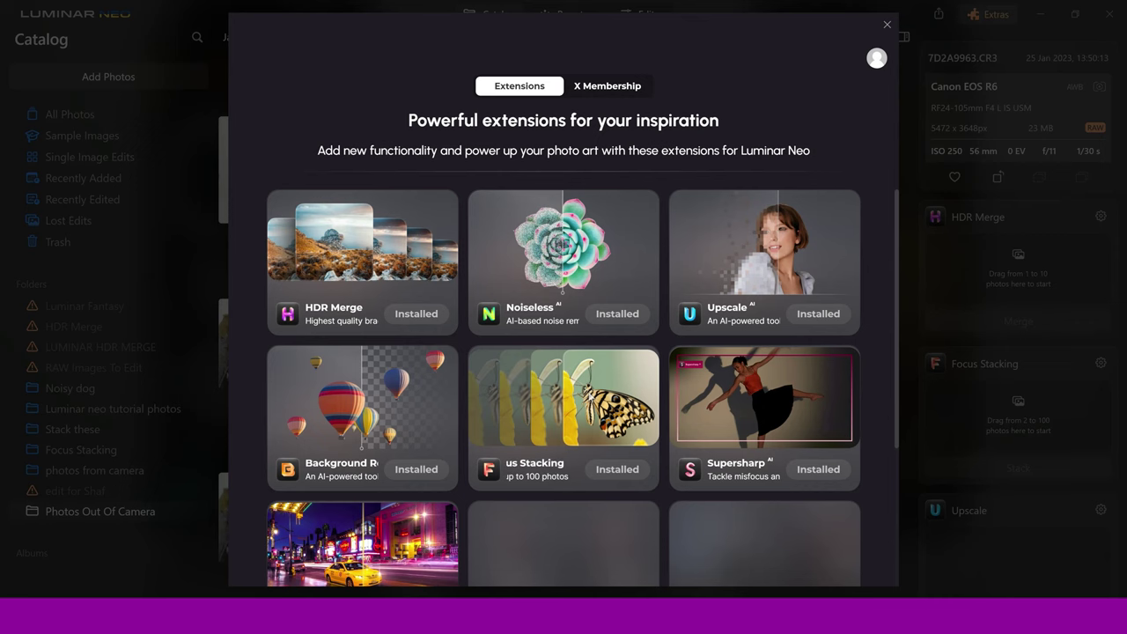
Close the Extensions window to return to the catalog of can shots.
{"action": "left_click", "coordinate": [889, 24]}
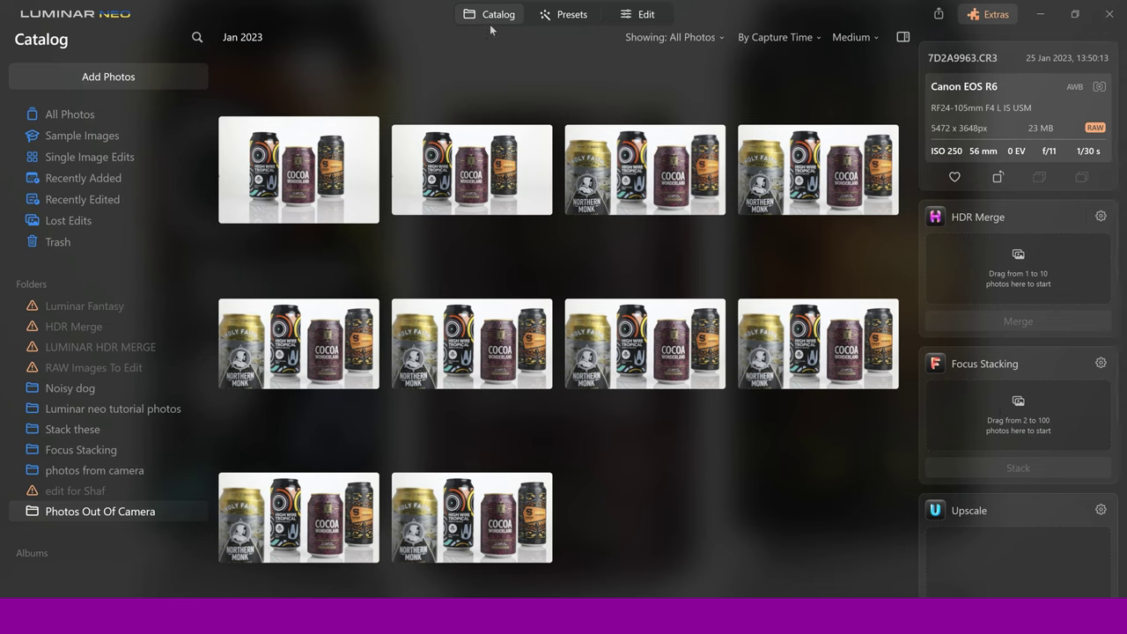
Select the third through last can photos and load all eight into Focus Stacking.
{"action": "left_click", "coordinate": [637, 184]}
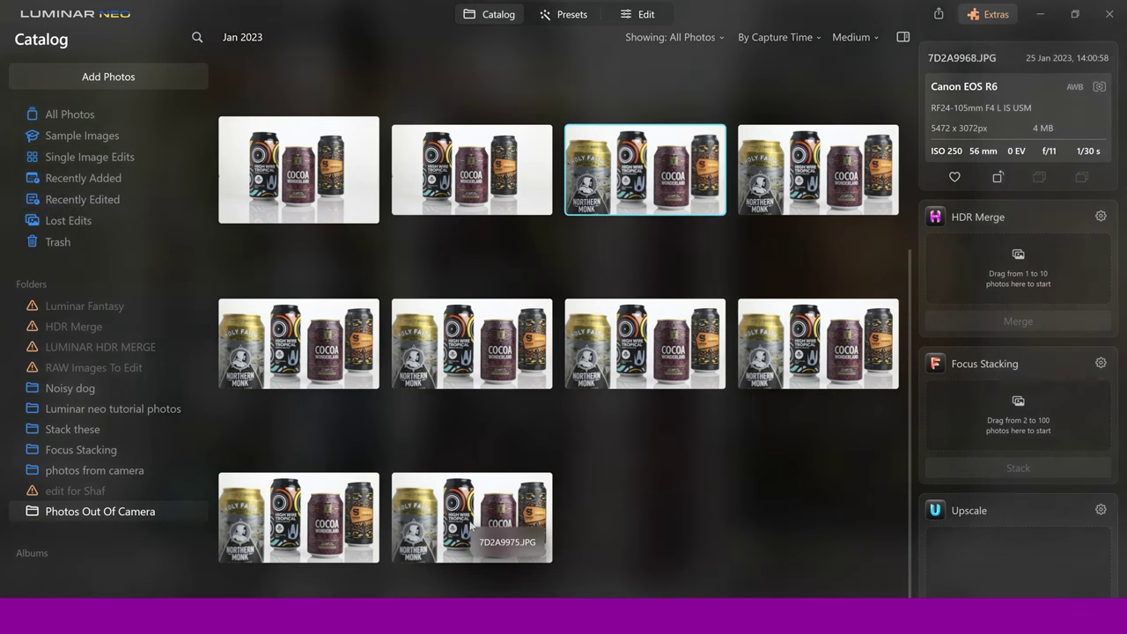
{"action": "left_click", "coordinate": [471, 526], "text": "shift"}
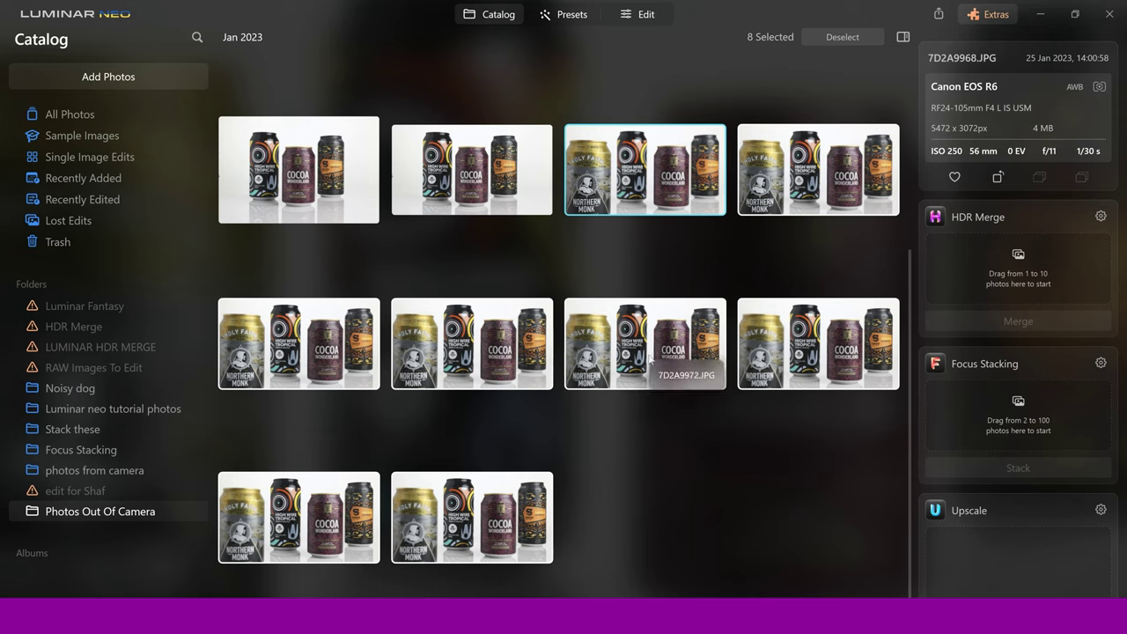
{"action": "left_click_drag", "start_coordinate": [629, 346], "coordinate": [979, 432]}
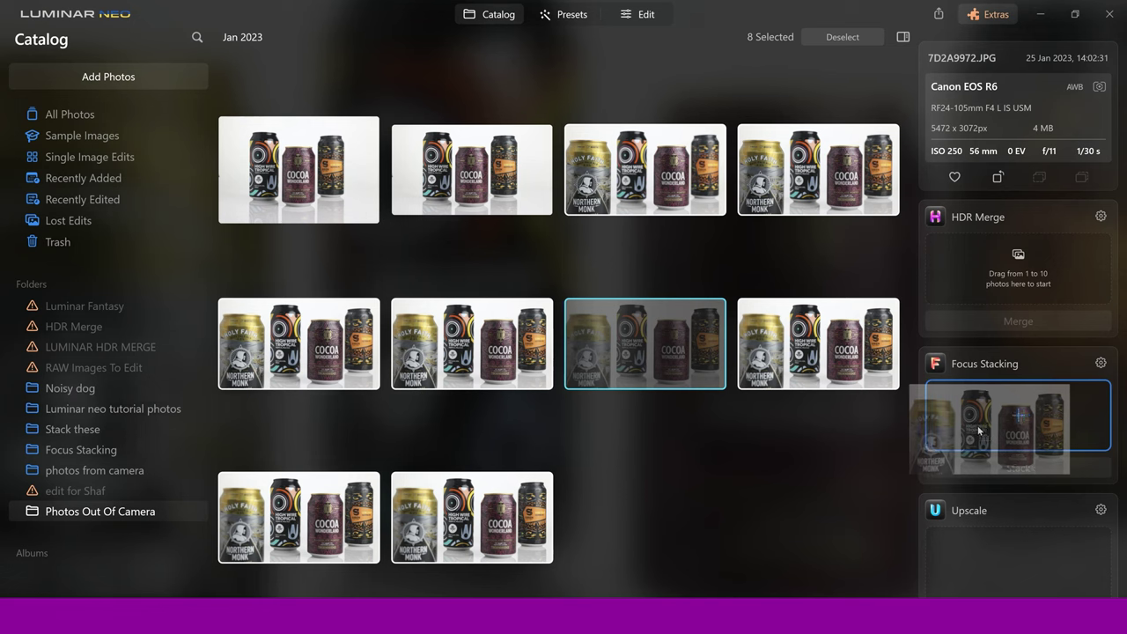
{"action": "left_click_drag", "start_coordinate": [978, 431], "coordinate": [977, 430]}
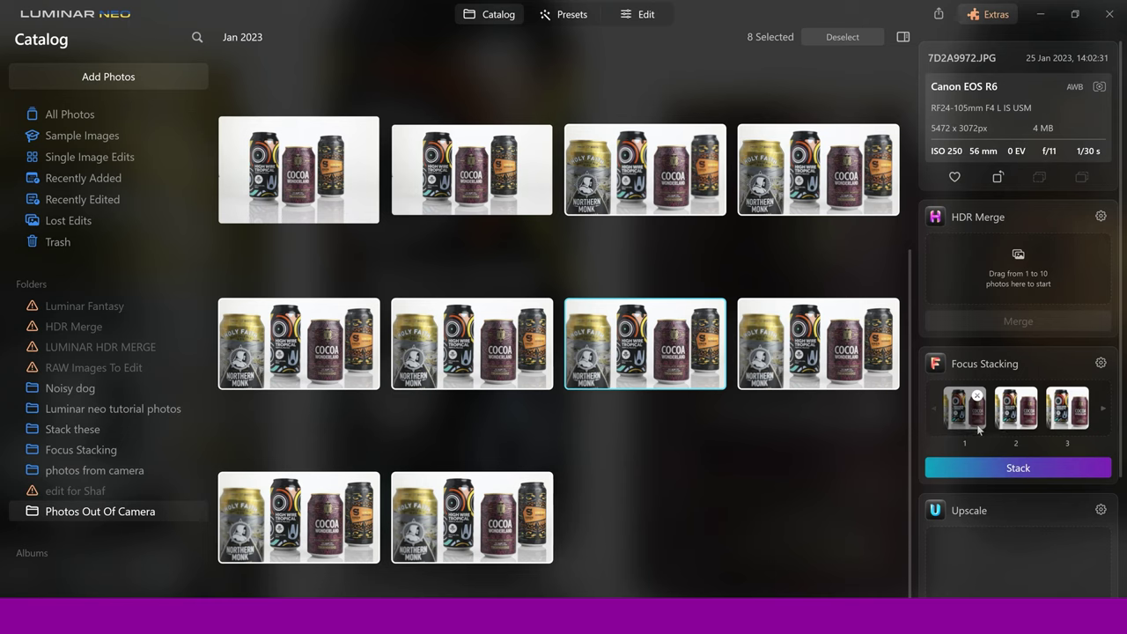
{"action": "left_click", "coordinate": [1105, 414]}
{"action": "left_click", "coordinate": [1106, 416]}
{"action": "left_click", "coordinate": [1105, 416]}
{"action": "left_click", "coordinate": [1106, 415]}
{"action": "left_click", "coordinate": [1105, 416]}
{"action": "left_click", "coordinate": [1105, 416]}
{"action": "left_click", "coordinate": [1106, 415]}
{"action": "left_click", "coordinate": [935, 409]}
{"action": "left_click", "coordinate": [936, 410]}
{"action": "left_click", "coordinate": [935, 407]}
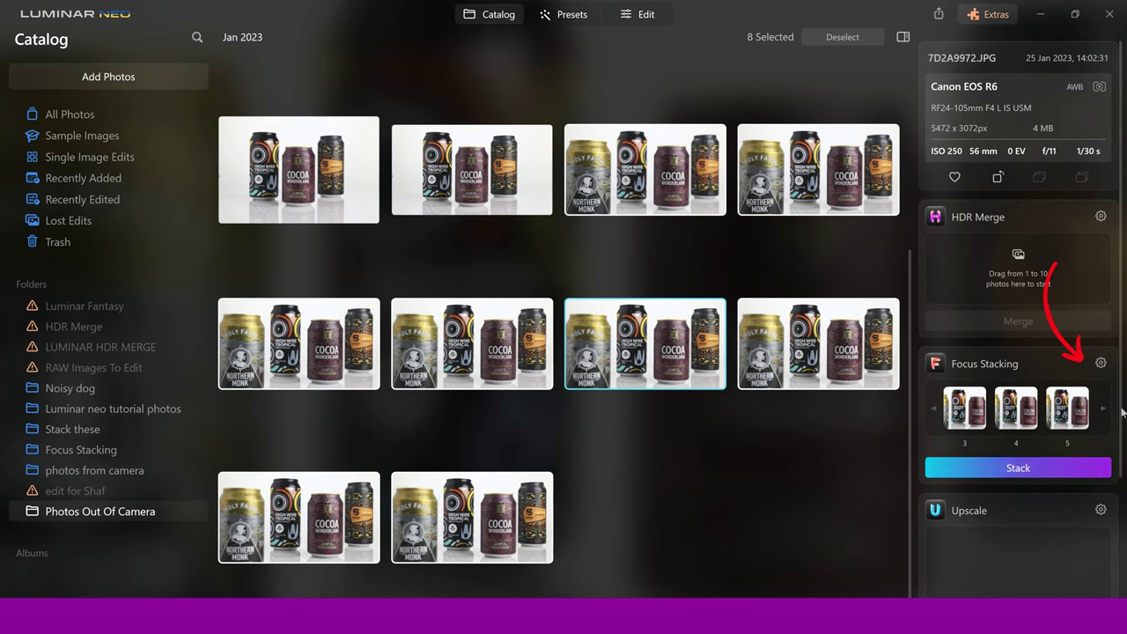
Enable Chromatic Aberration Reduction in the Focus Stacking settings, leaving Auto Alignment on.
{"action": "left_click", "coordinate": [1101, 364]}
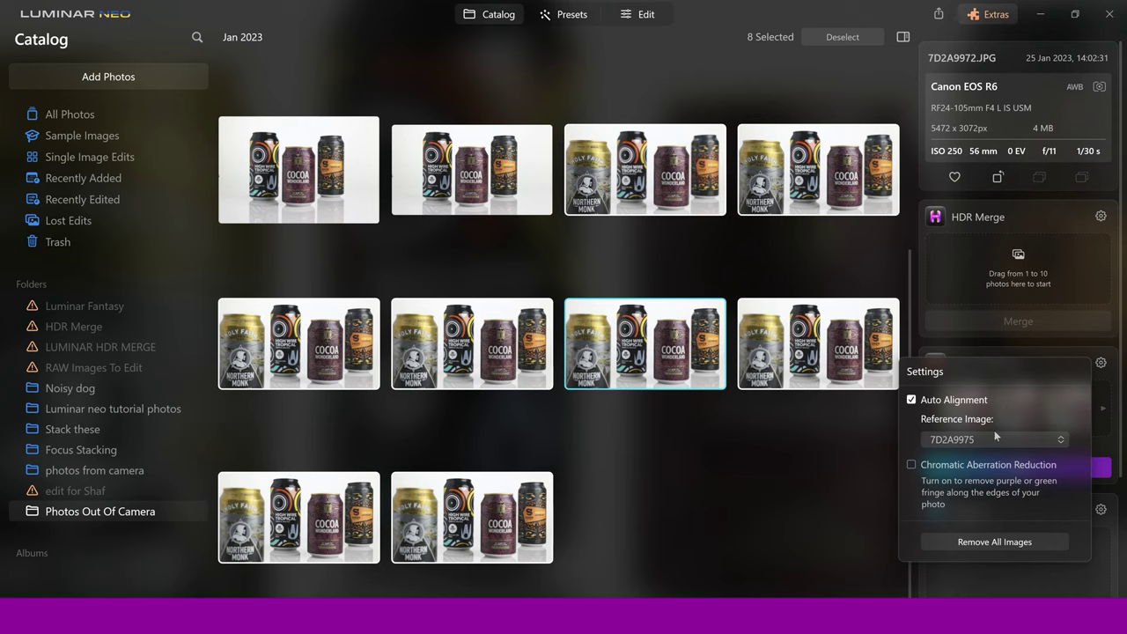
{"action": "left_click", "coordinate": [912, 465]}
{"action": "left_click", "coordinate": [1112, 386]}
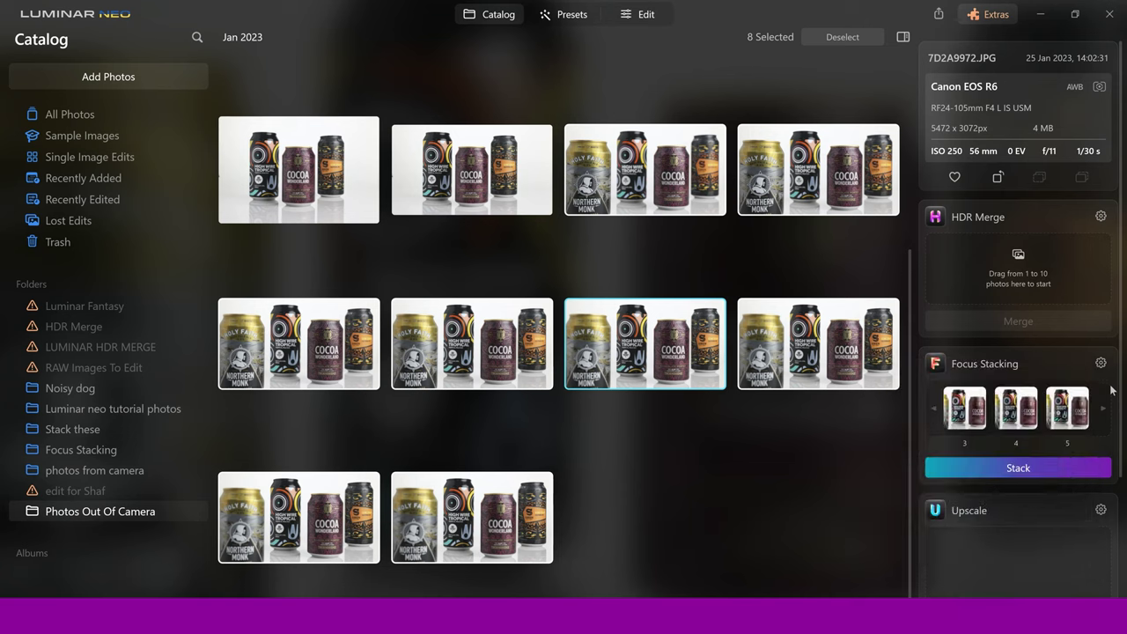
Stack the eight queued photos to produce 7D2A9970_stack.tif.
{"action": "left_click", "coordinate": [1010, 470]}
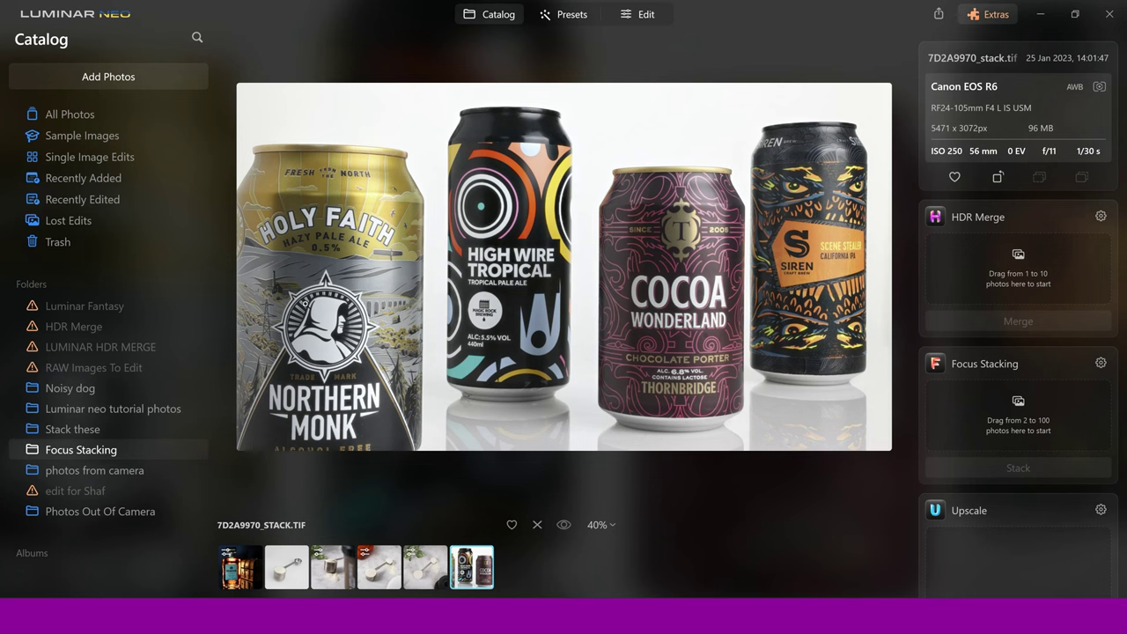
Pan at 100% across the Northern Monk, High Wire, Cocoa Wonderland and Siren labels, then zoom out to 50%.
{"action": "left_click", "coordinate": [307, 304]}
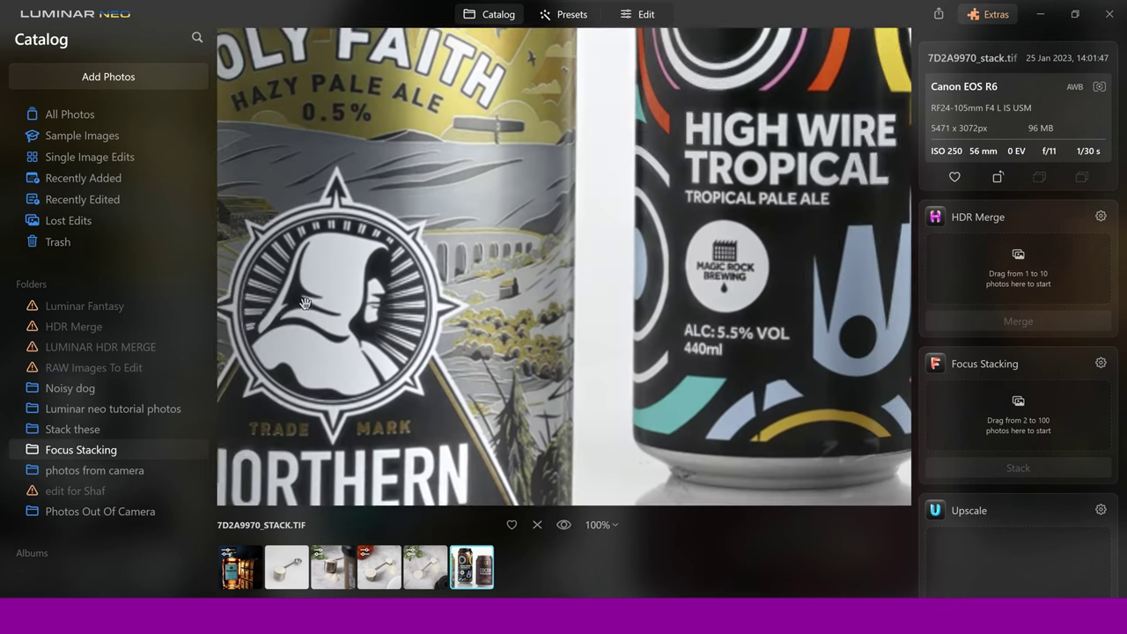
{"action": "left_click_drag", "start_coordinate": [376, 283], "coordinate": [414, 279]}
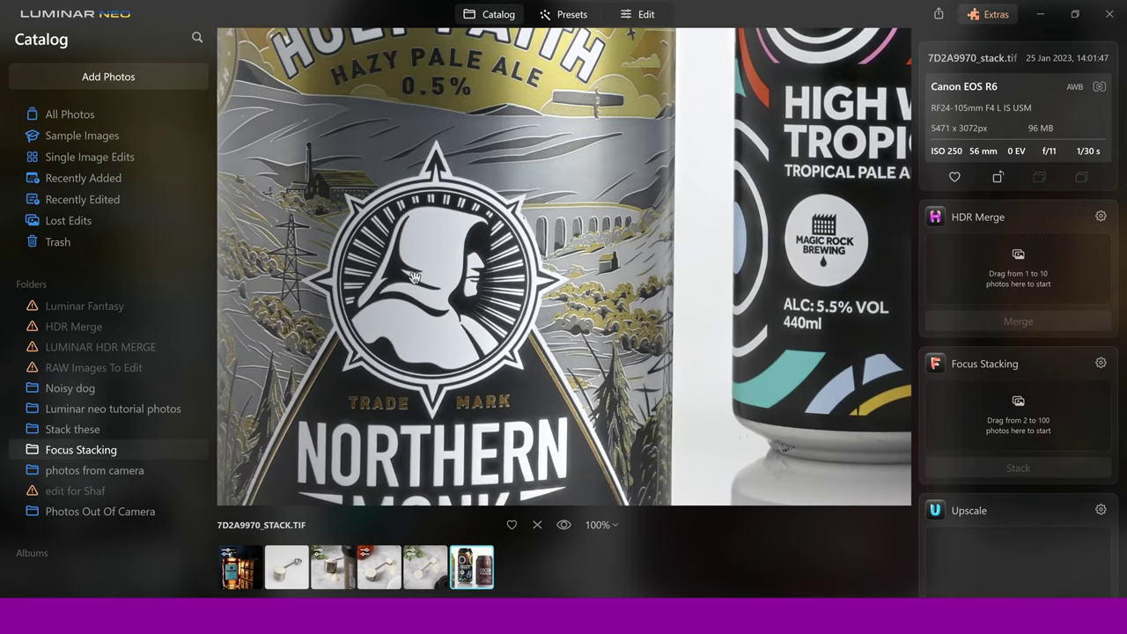
{"action": "left_click_drag", "start_coordinate": [414, 278], "coordinate": [412, 370]}
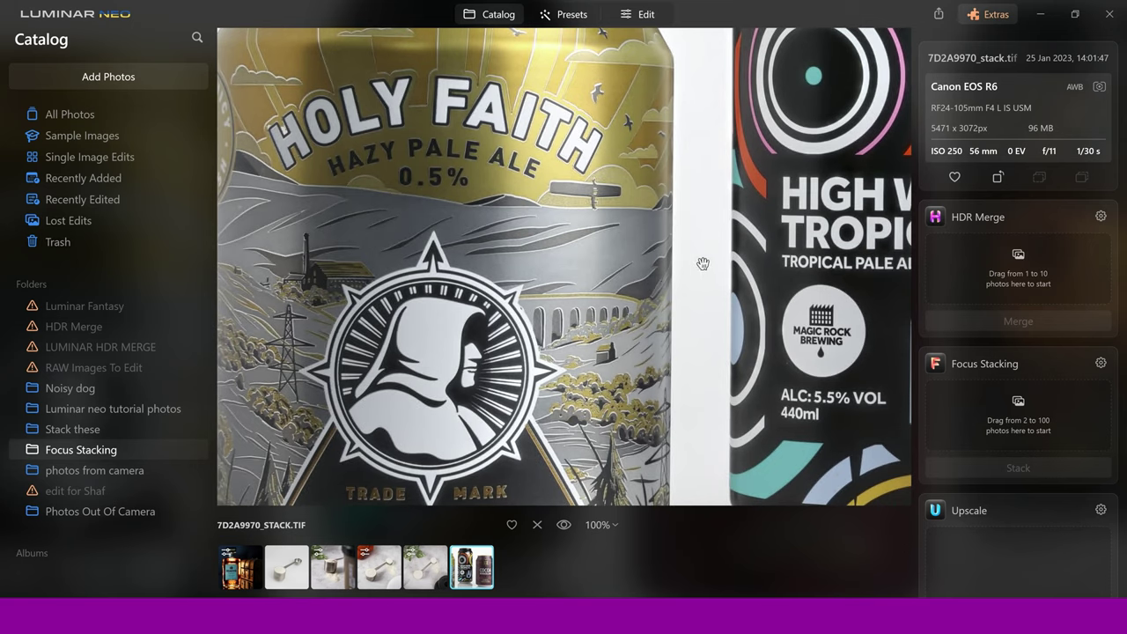
{"action": "left_click_drag", "start_coordinate": [786, 261], "coordinate": [510, 286]}
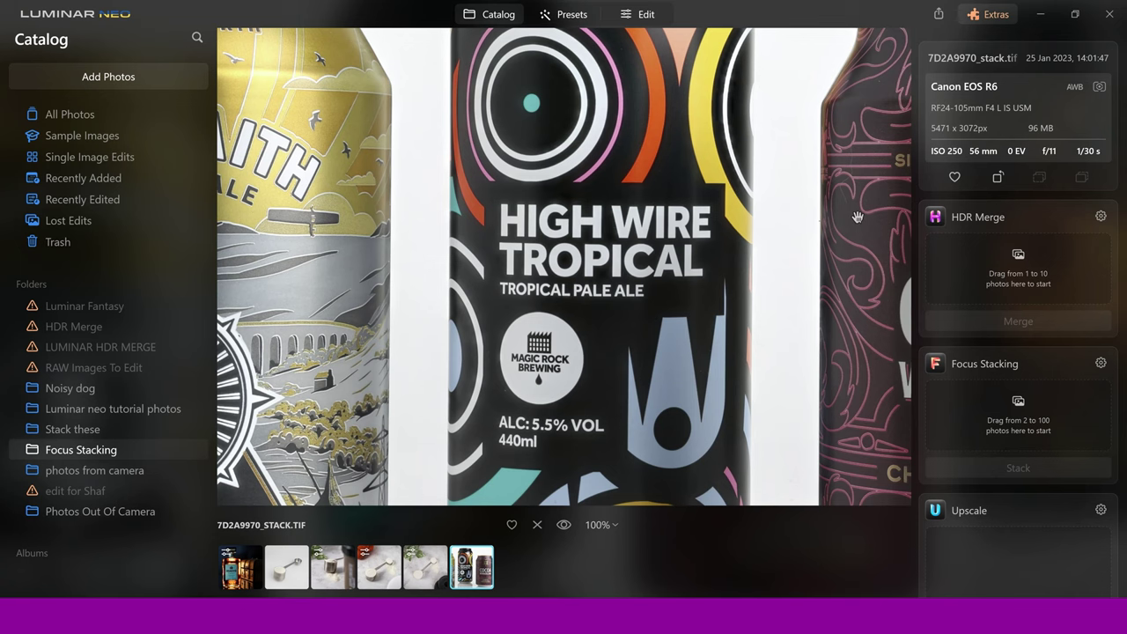
{"action": "left_click_drag", "start_coordinate": [827, 220], "coordinate": [513, 214]}
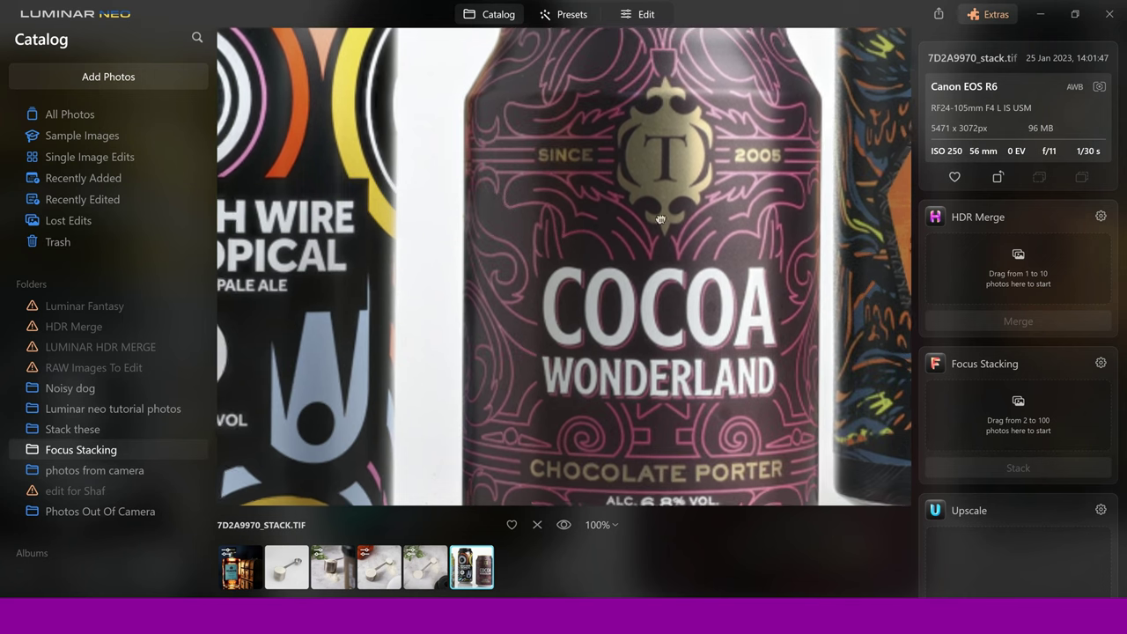
{"action": "left_click_drag", "start_coordinate": [556, 218], "coordinate": [379, 229]}
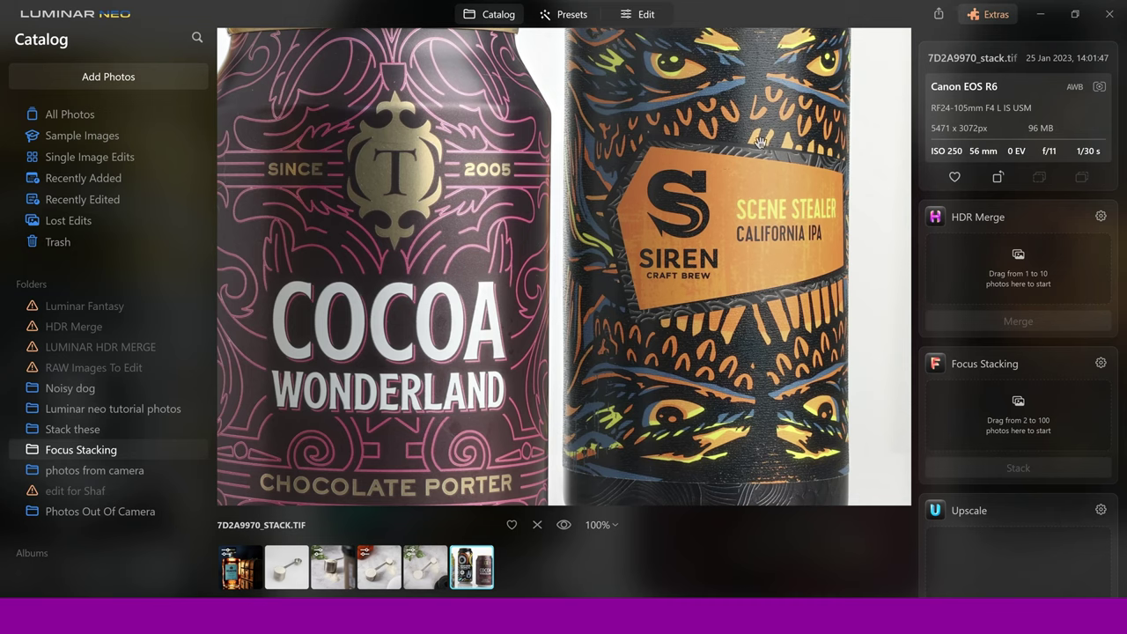
{"action": "left_click", "coordinate": [832, 219]}
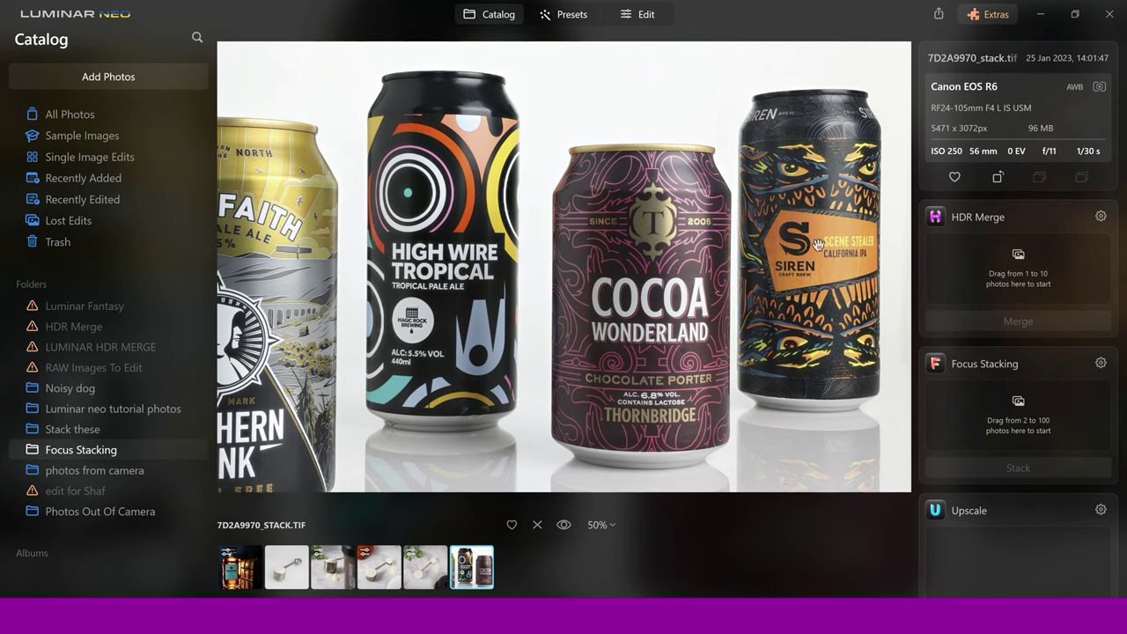
Zoom to 100% on the High Wire Tropical and Cocoa Wonderland cans and pan to their upper labels.
{"action": "scroll", "coordinate": [612, 350], "scroll_direction": "down", "scroll_amount": 1}
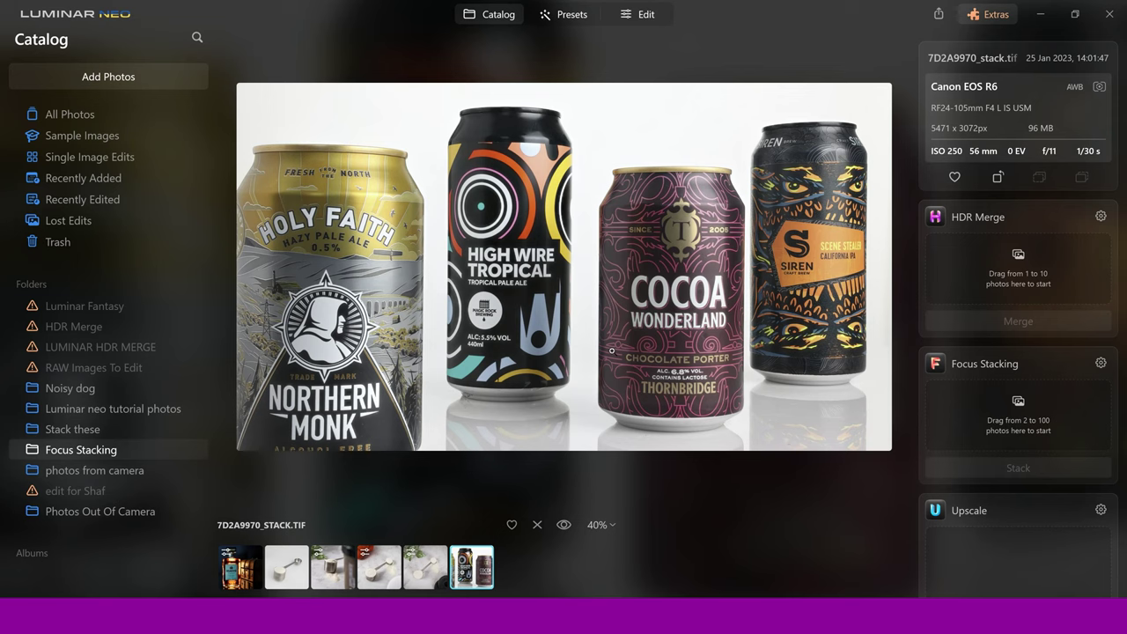
{"action": "left_click", "coordinate": [612, 350]}
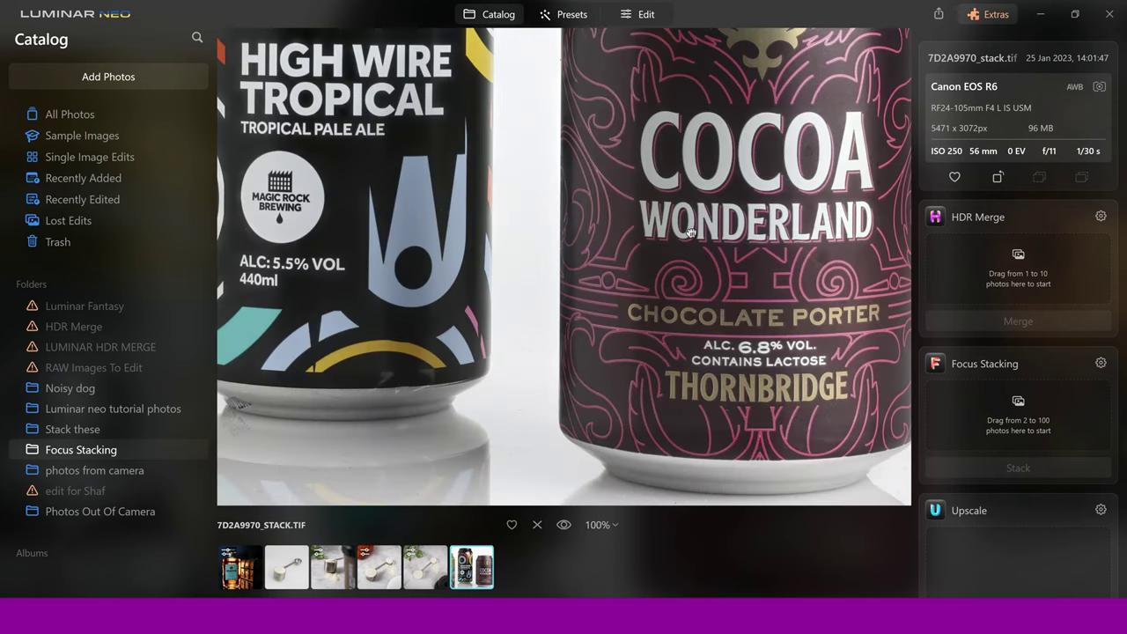
{"action": "left_click_drag", "start_coordinate": [691, 231], "coordinate": [755, 410]}
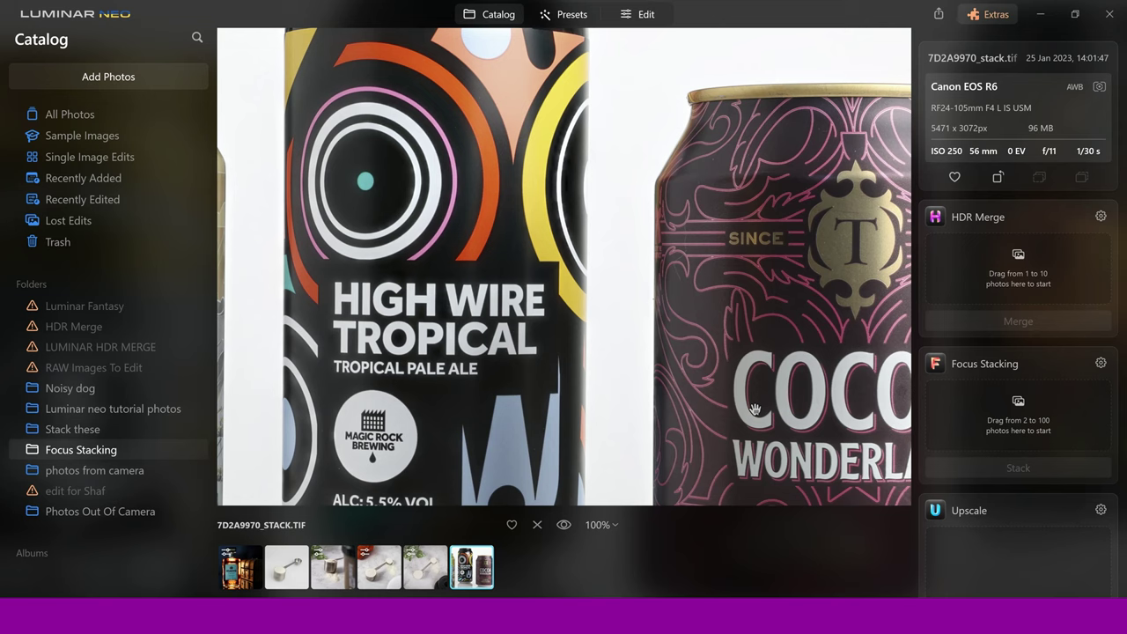
Zoom out to 50% and shift the view so the Siren can is fully visible.
{"action": "left_click", "coordinate": [755, 409]}
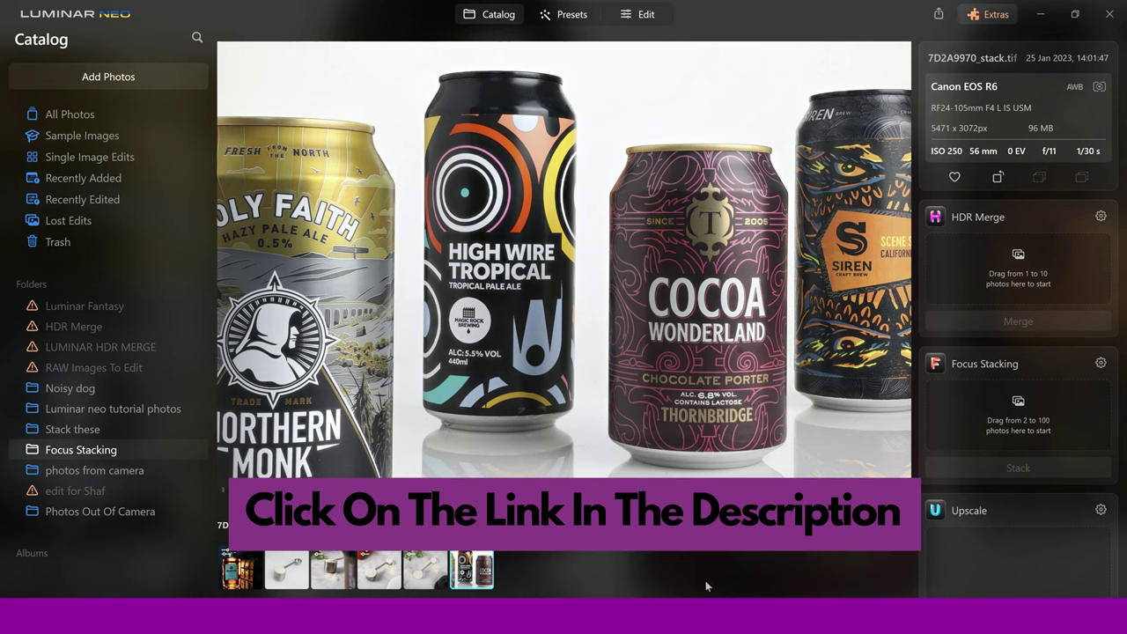
{"action": "left_click_drag", "start_coordinate": [888, 220], "coordinate": [831, 219]}
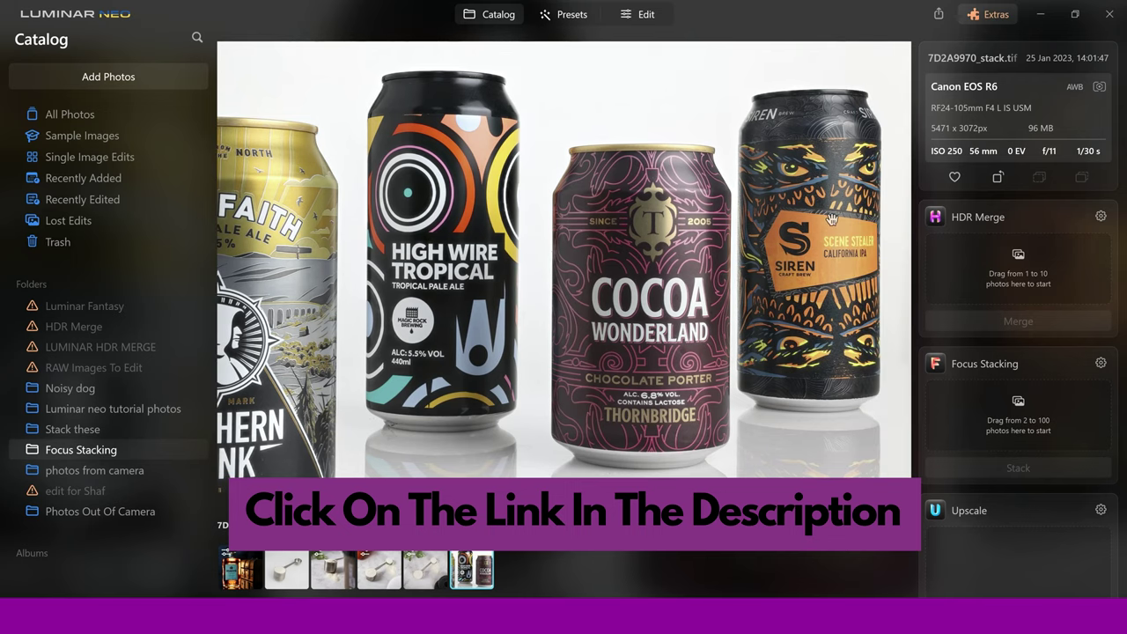